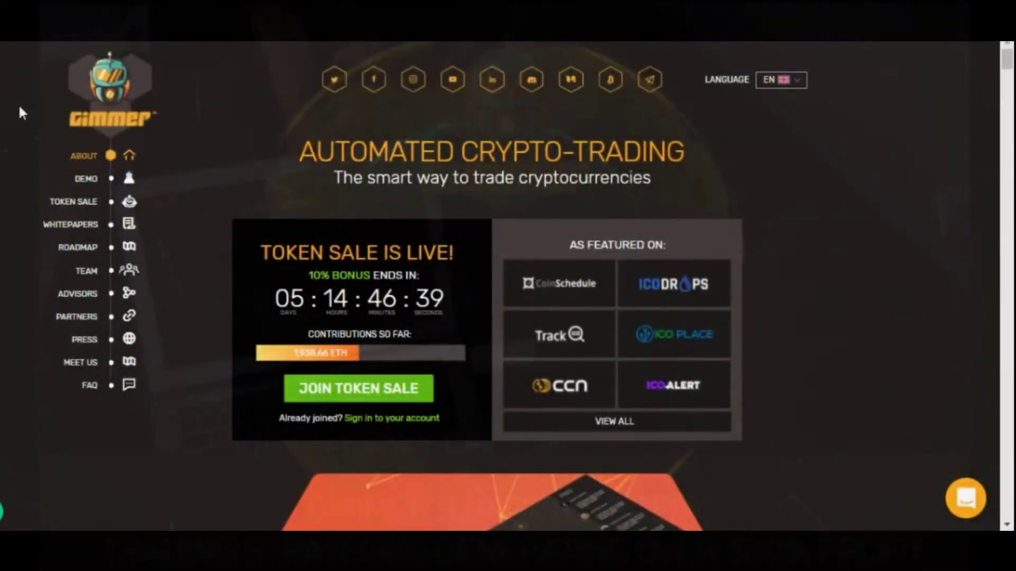
Jump to the Download the Demo section using the DEMO link in the left navigation.
left_click(81, 181)
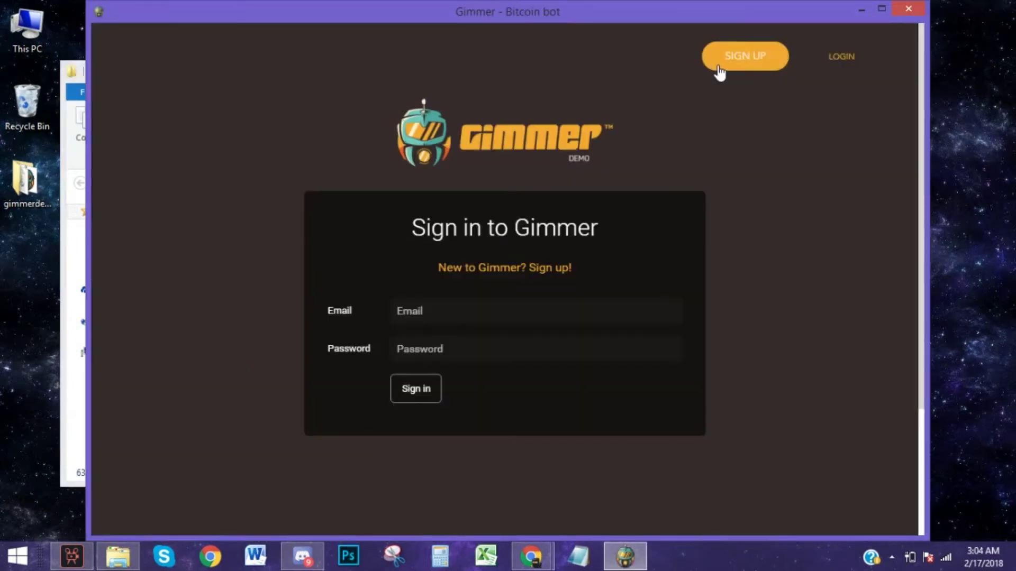
left_click(720, 72)
left_click(446, 311)
type("Agent")
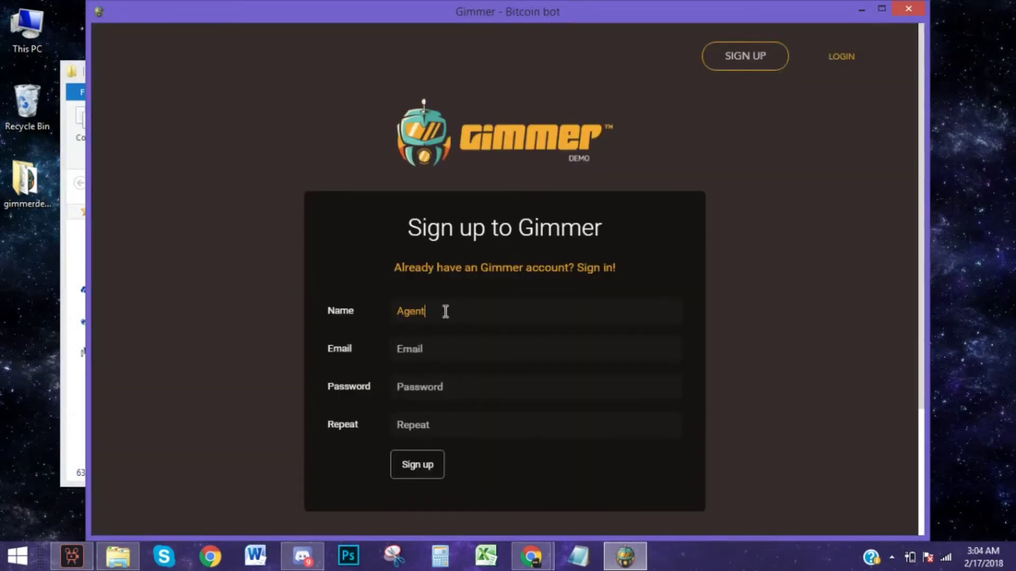
type(" Smith")
key("Tab")
key("Tab")
type("******")
key("Tab")
type("******")
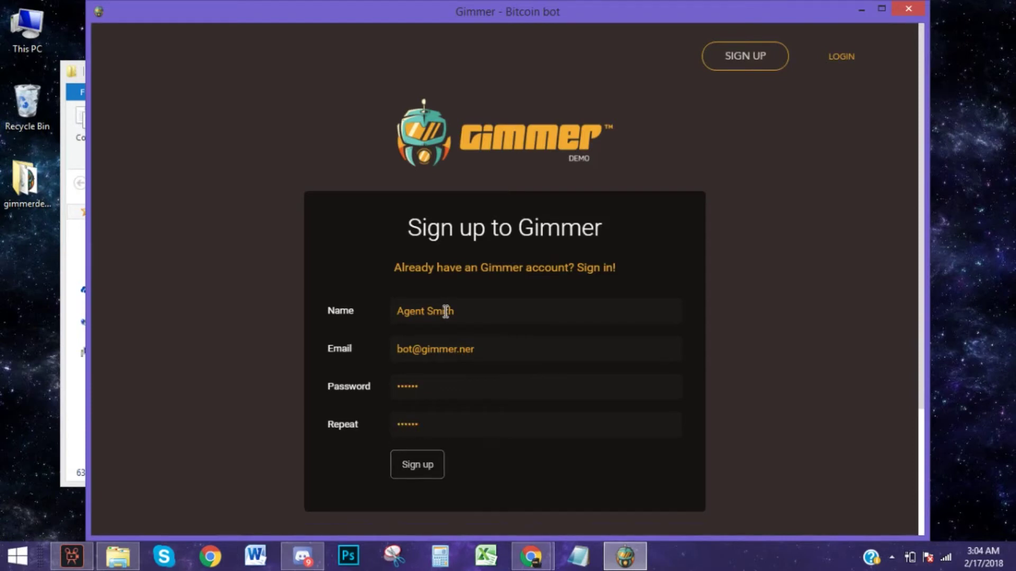
left_click(417, 466)
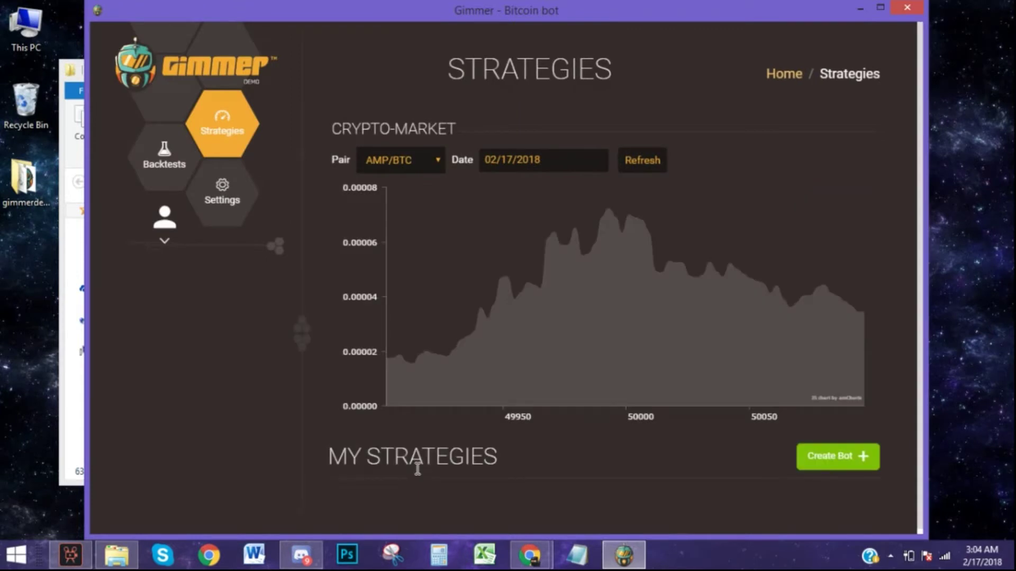
Maximize the window and create a bot from the Primary Trading template, accepting the Terms & Conditions.
left_click(879, 7)
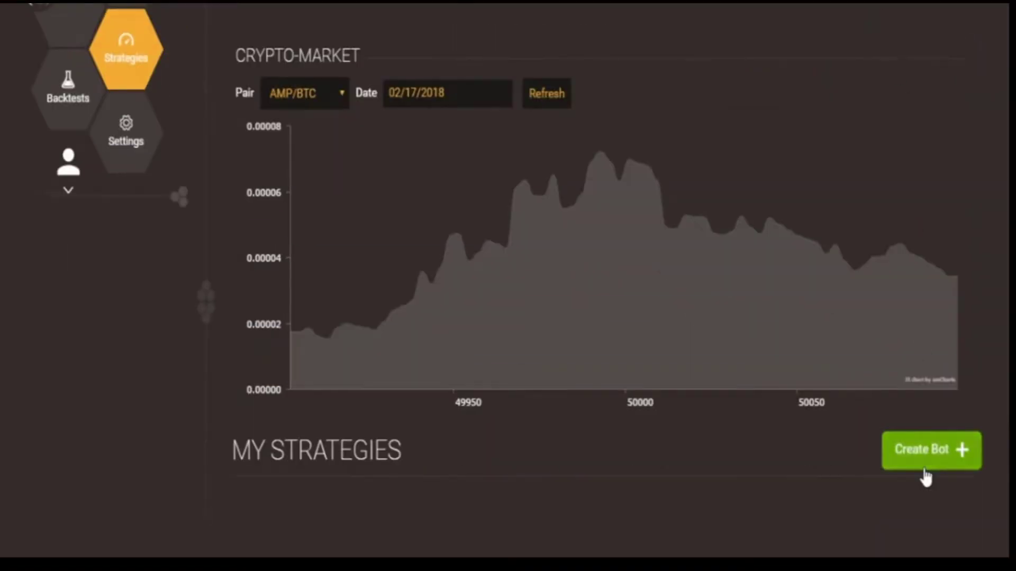
left_click(925, 476)
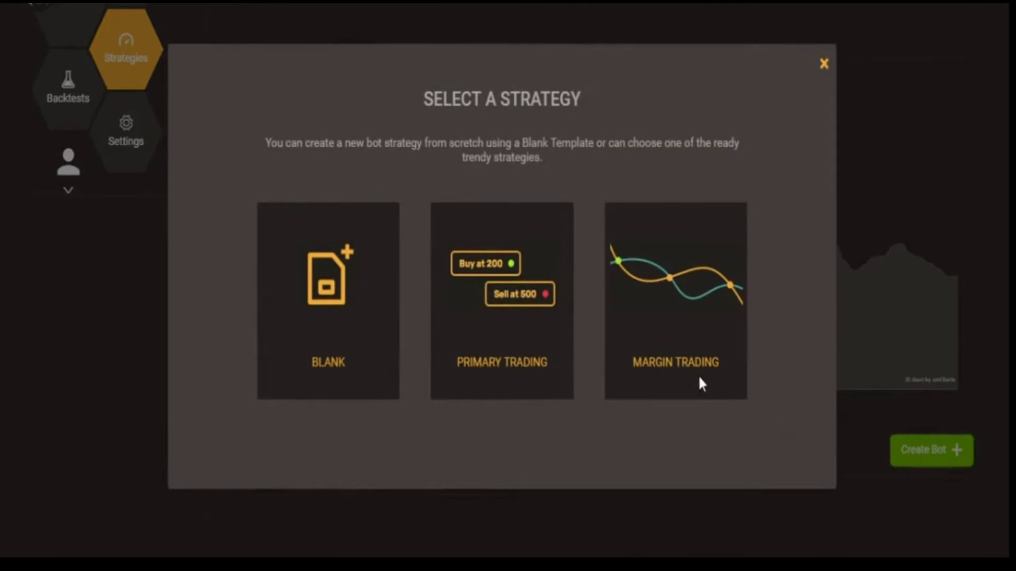
left_click(491, 346)
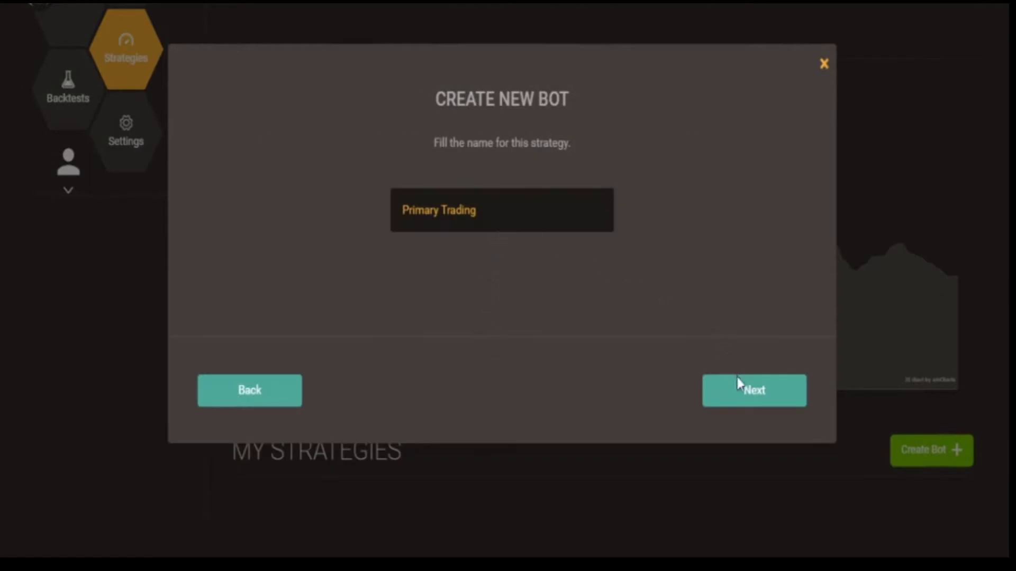
left_click(753, 410)
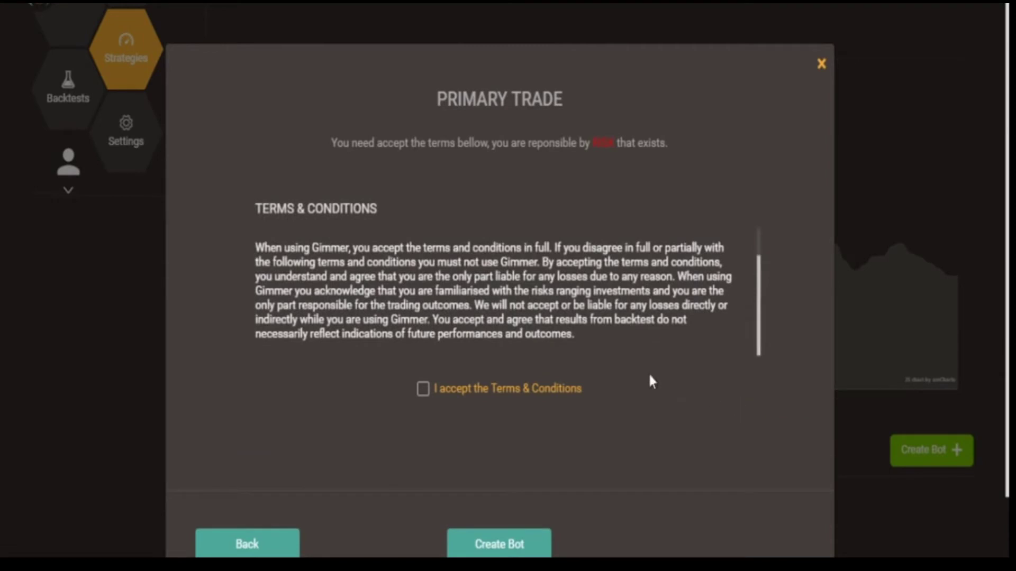
left_click(422, 396)
left_click(496, 550)
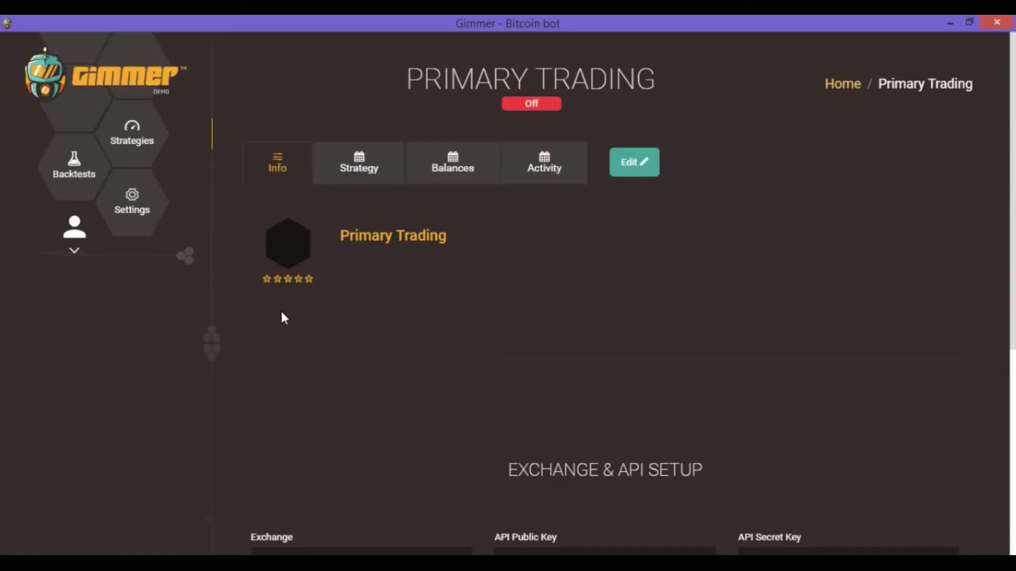
Run a backtest from the bot's Strategy tab.
left_click(336, 185)
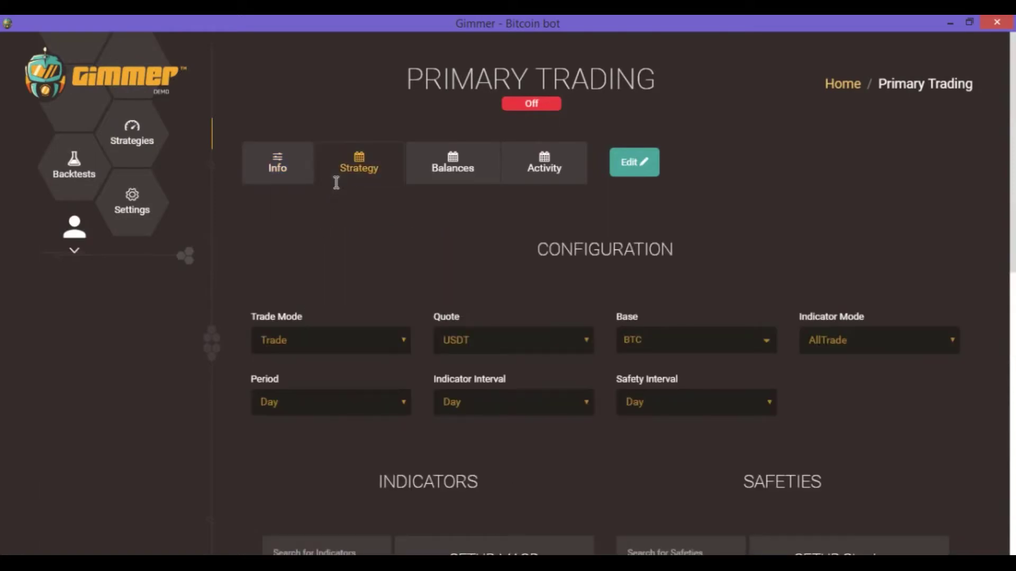
scroll(245, 306, "down", 3)
scroll(245, 306, "down", 8)
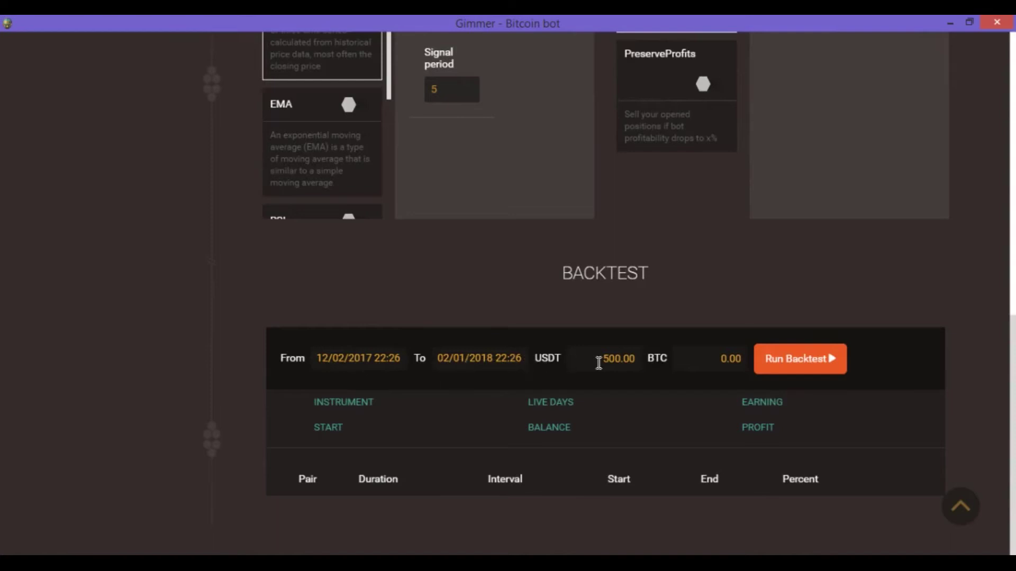
left_click(802, 380)
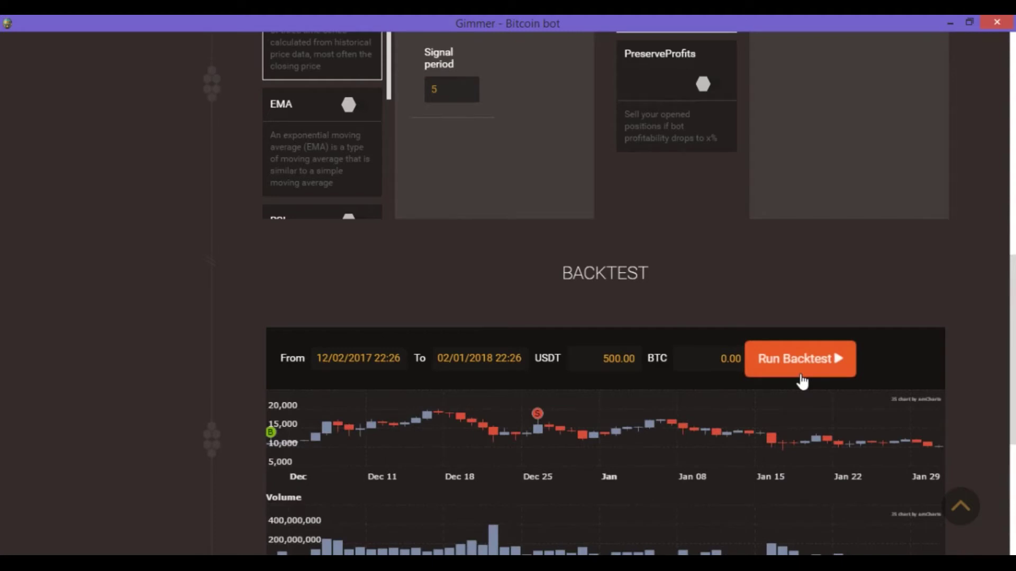
Review the 37.54% earnings result, then return to the top of the page.
scroll(801, 380, "down", 1)
scroll(802, 380, "down", 2)
scroll(802, 379, "down", 2)
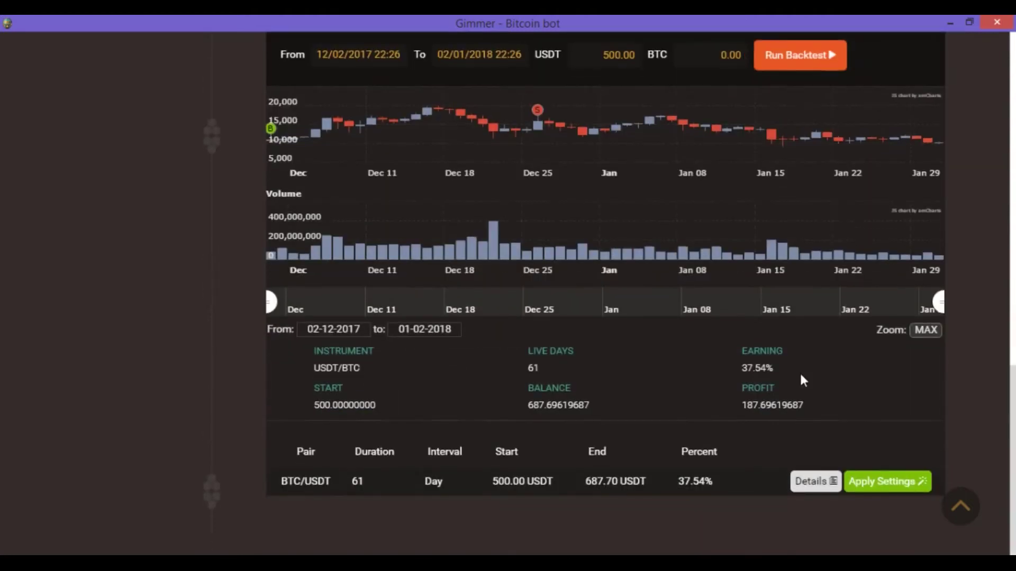
left_click_drag(781, 376, 741, 380)
left_click(733, 381)
scroll(733, 388, "up", 10)
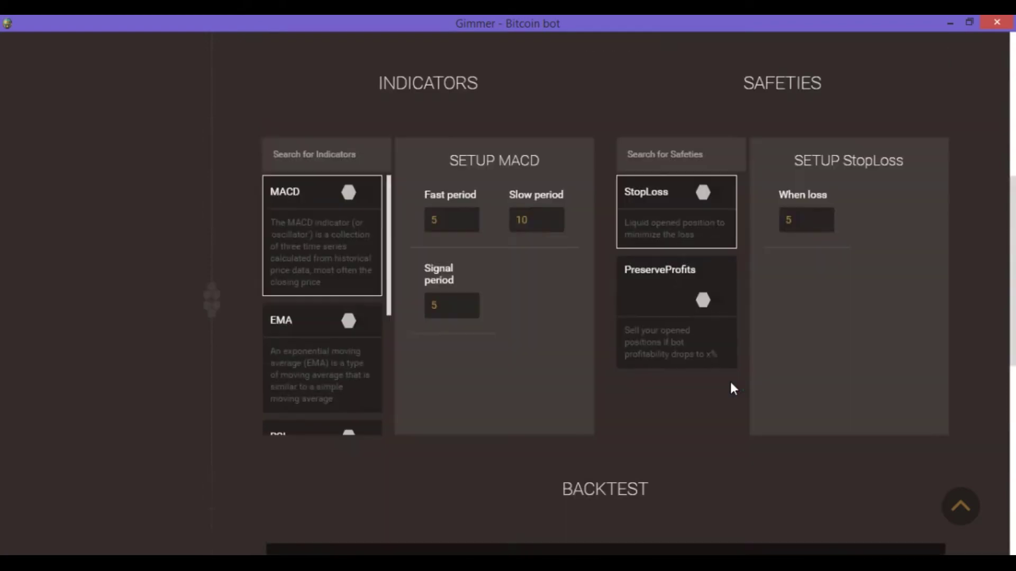
scroll(733, 389, "up", 2)
scroll(714, 344, "up", 5)
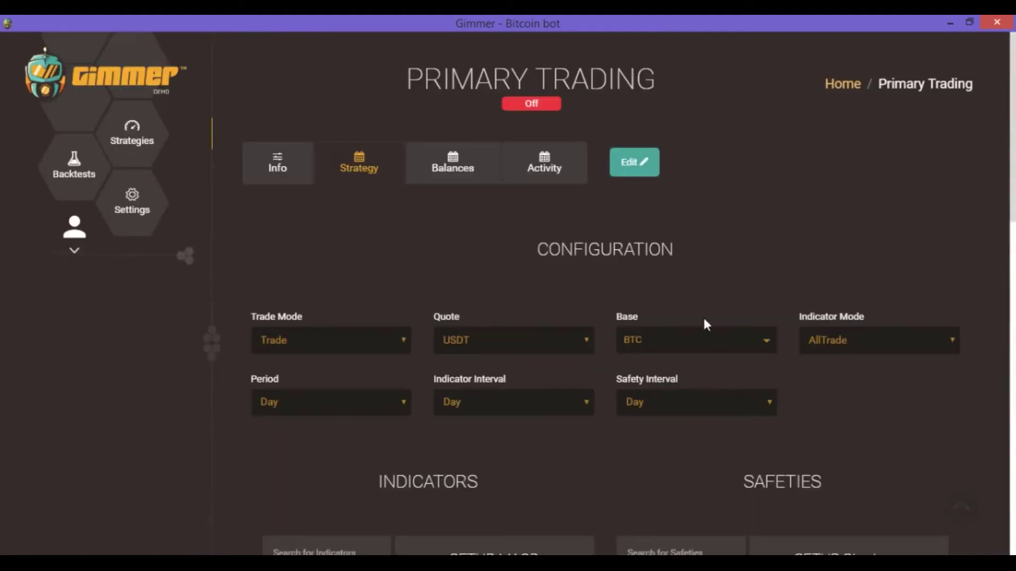
Enable PreserveProfits with minimal preserve 70 and start-when-gains 10.
left_click(637, 179)
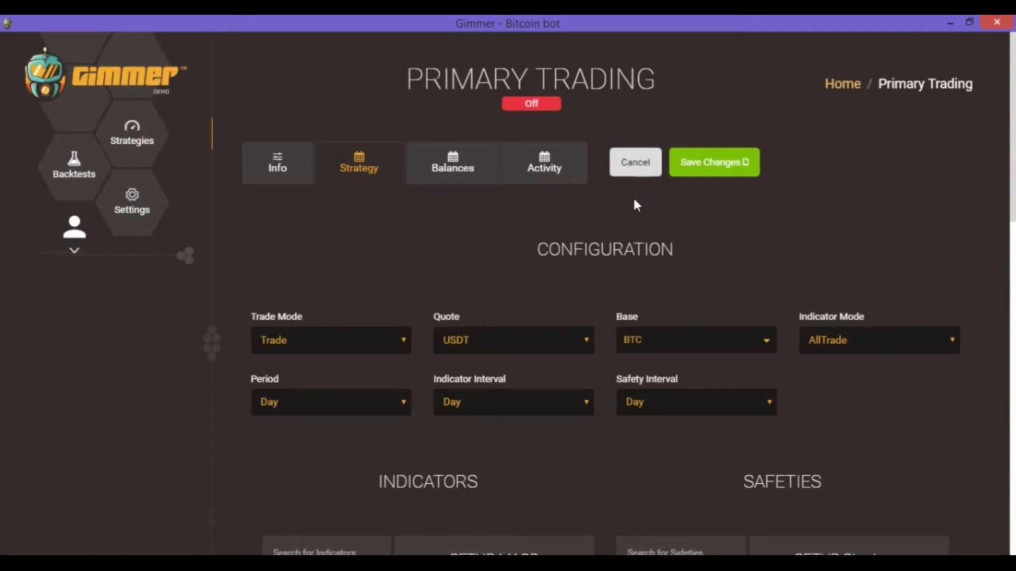
scroll(633, 229, "down", 7)
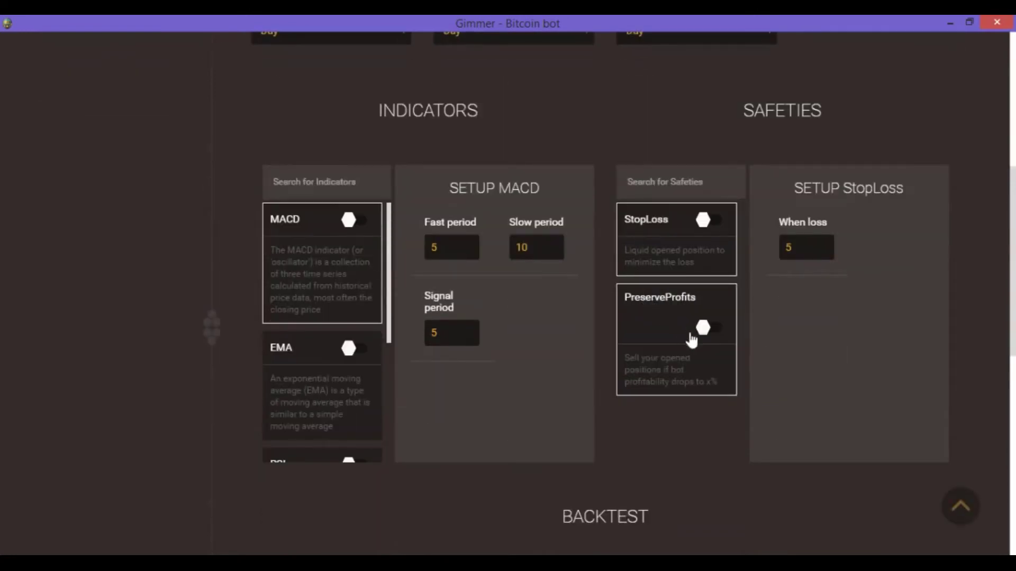
left_click(715, 333)
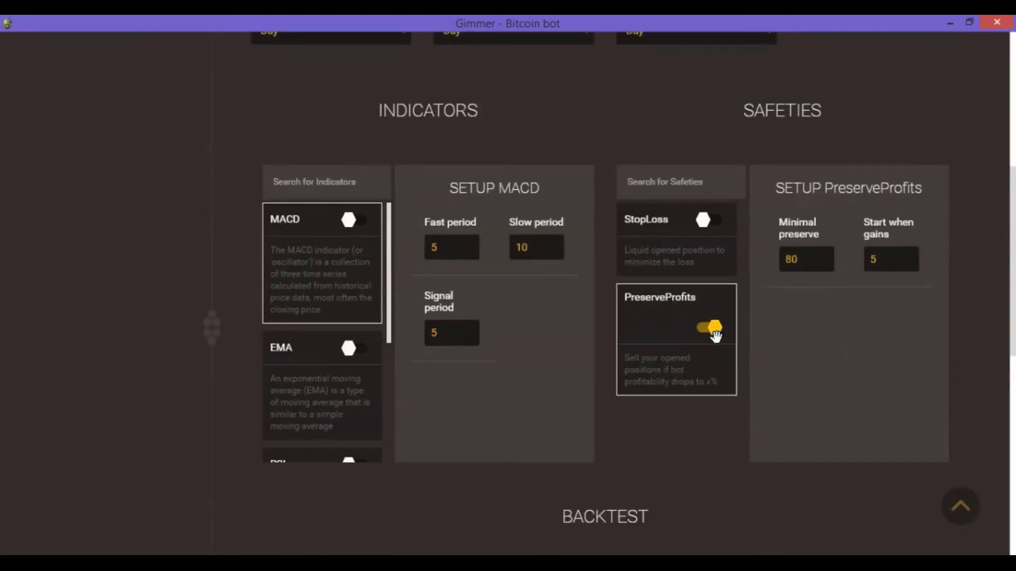
double_click(788, 262)
type("70")
key("Tab")
type("10")
Rerun the backtest with the PreserveProfits settings applied.
scroll(780, 338, "down", 3)
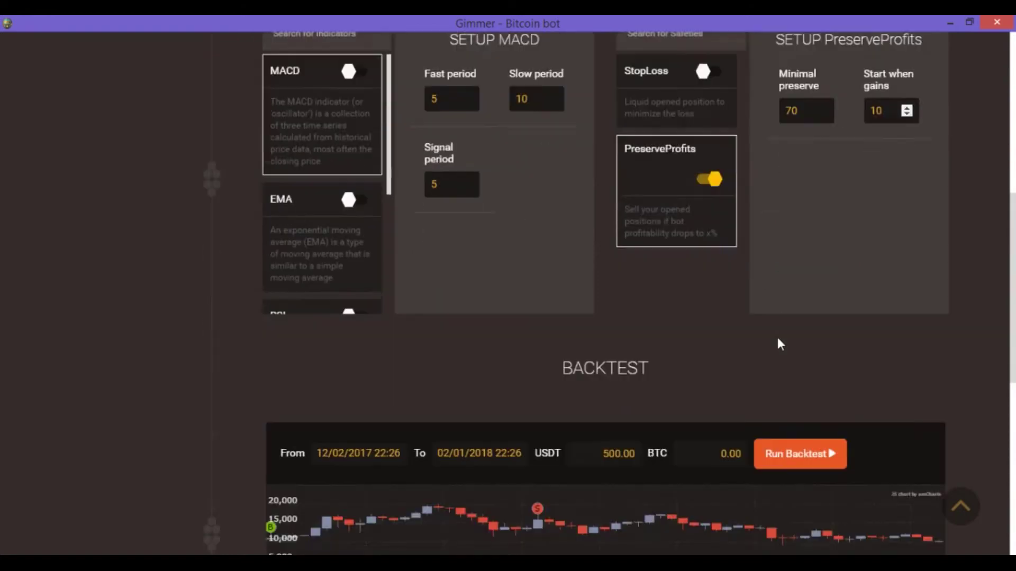
scroll(777, 339, "down", 2)
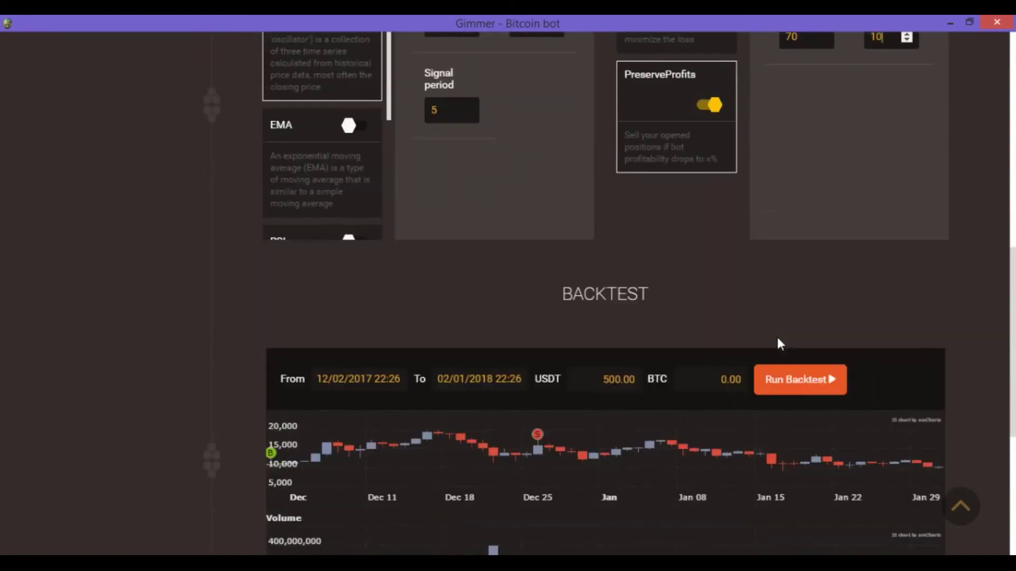
left_click(780, 400)
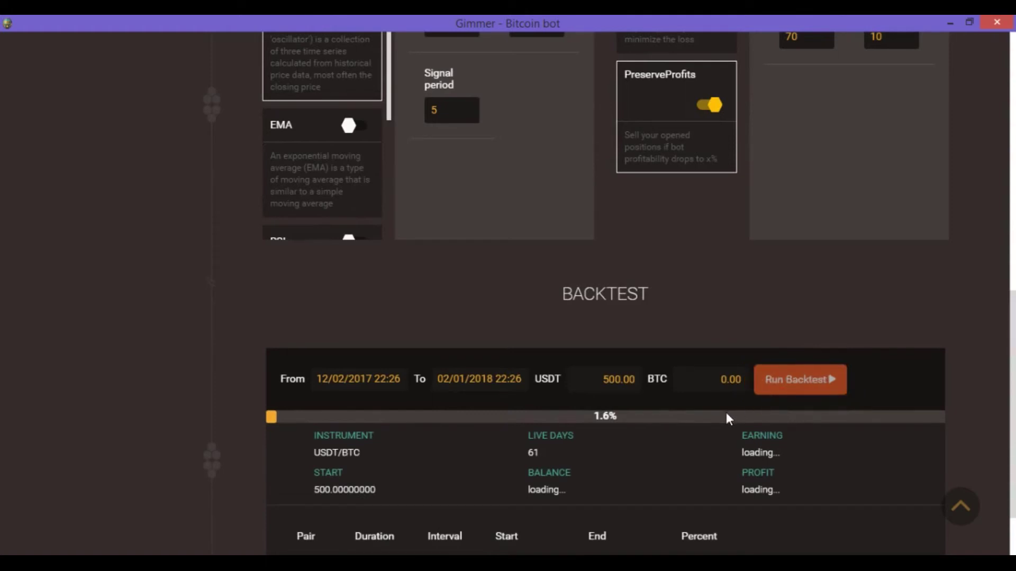
Locate the new 42.46% earnings row beside the earlier 37.54% result.
scroll(720, 405, "down", 2)
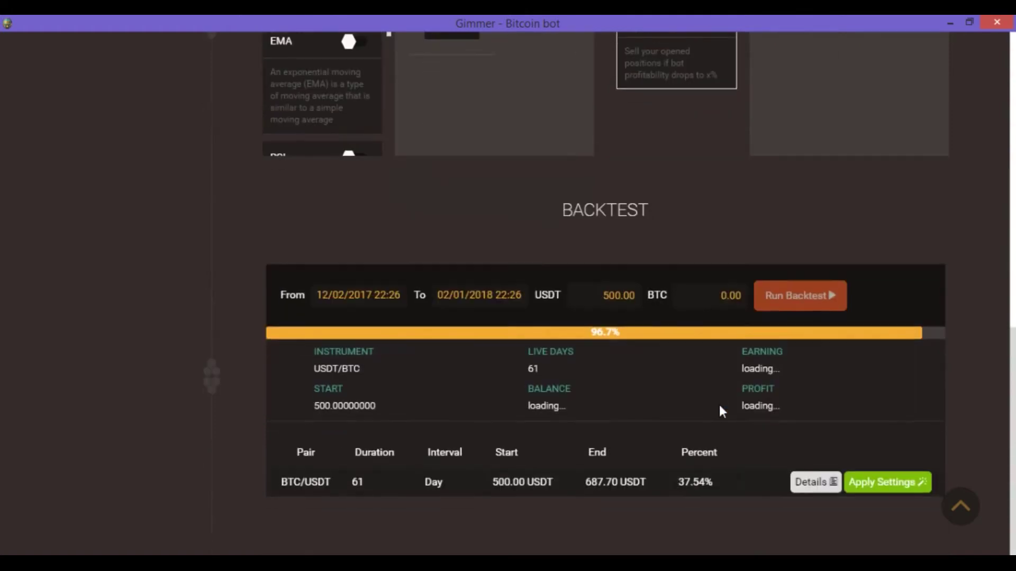
scroll(717, 407, "down", 3)
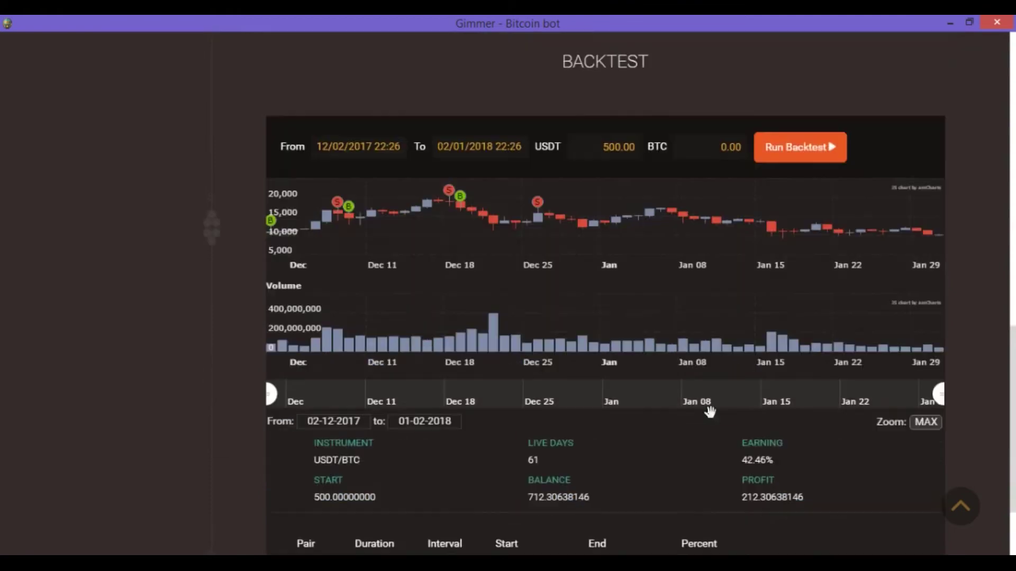
scroll(709, 423, "down", 3)
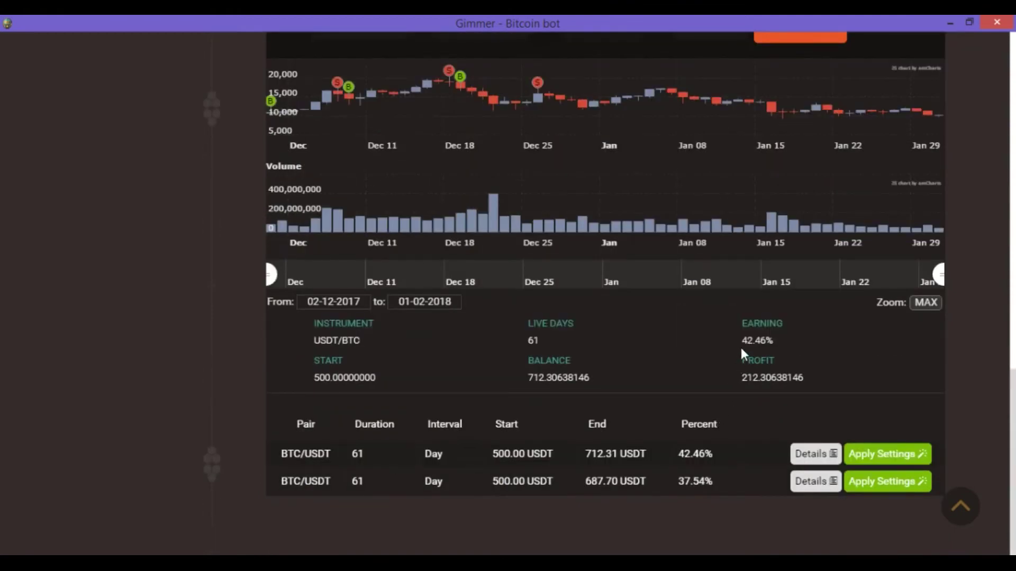
left_click_drag(739, 345, 772, 344)
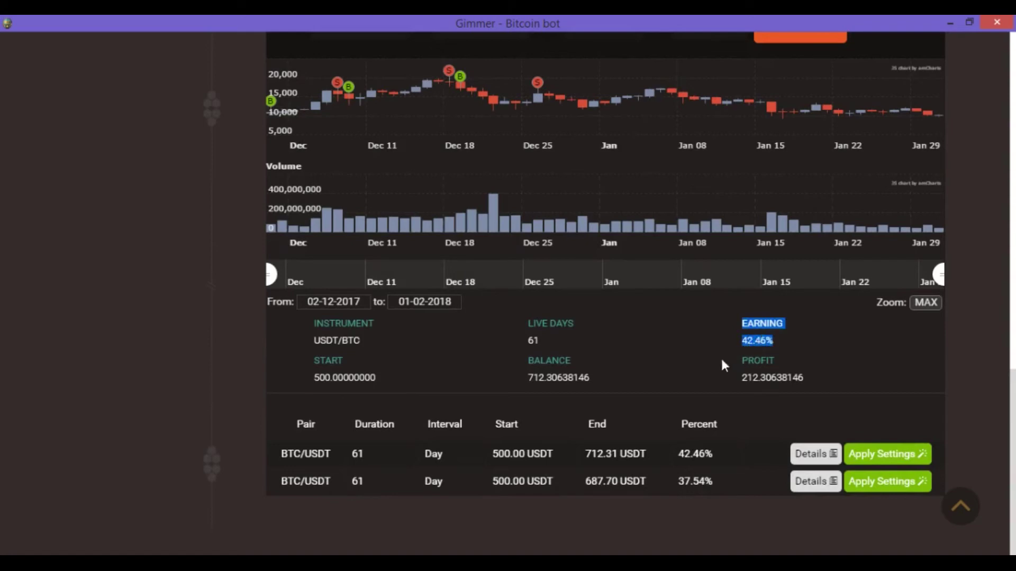
scroll(701, 365, "up", 2)
scroll(568, 325, "up", 2)
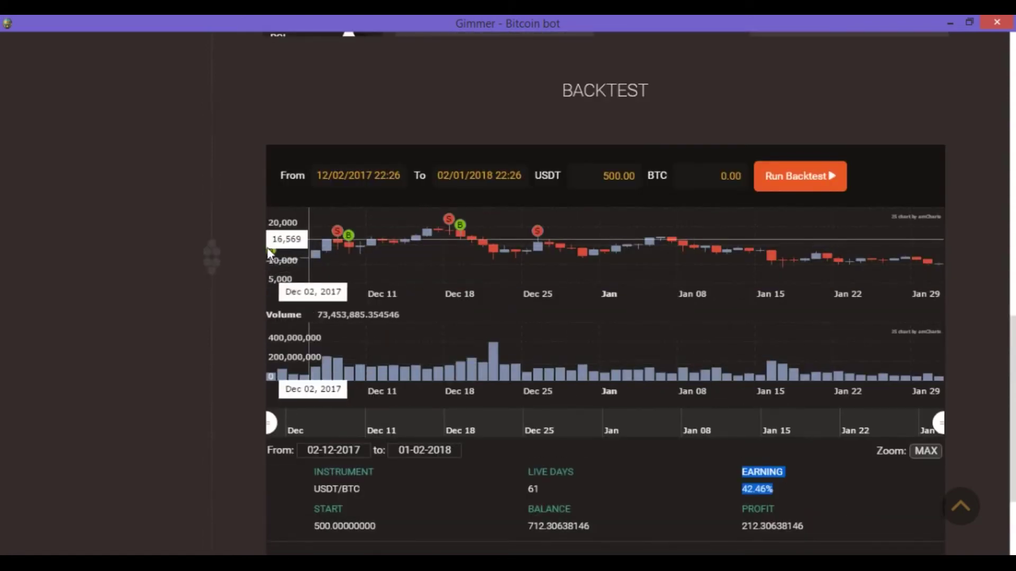
mouse_move(349, 237)
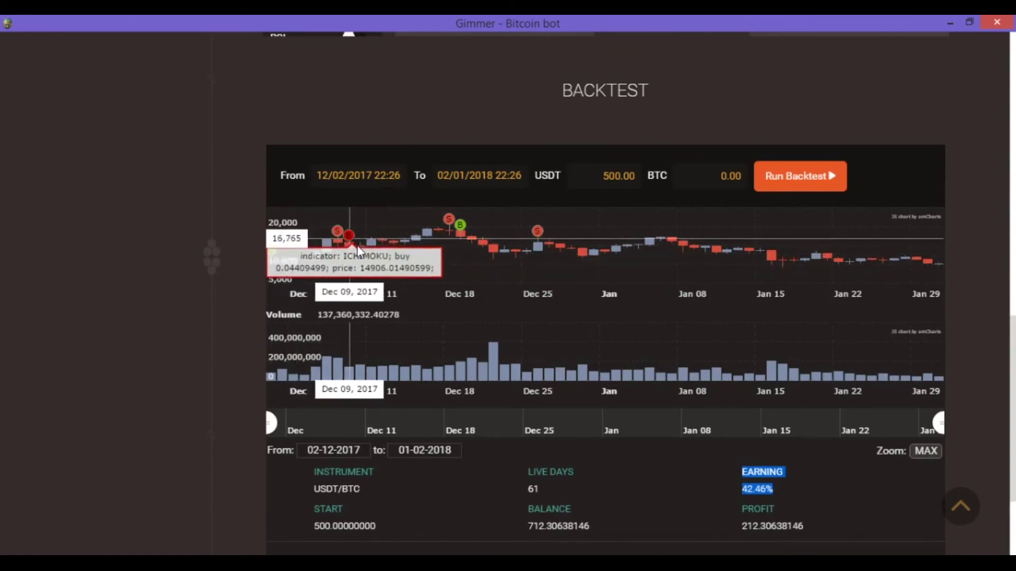
Open the details of the 42.46% backtest result.
left_click(542, 244)
scroll(534, 212, "down", 2)
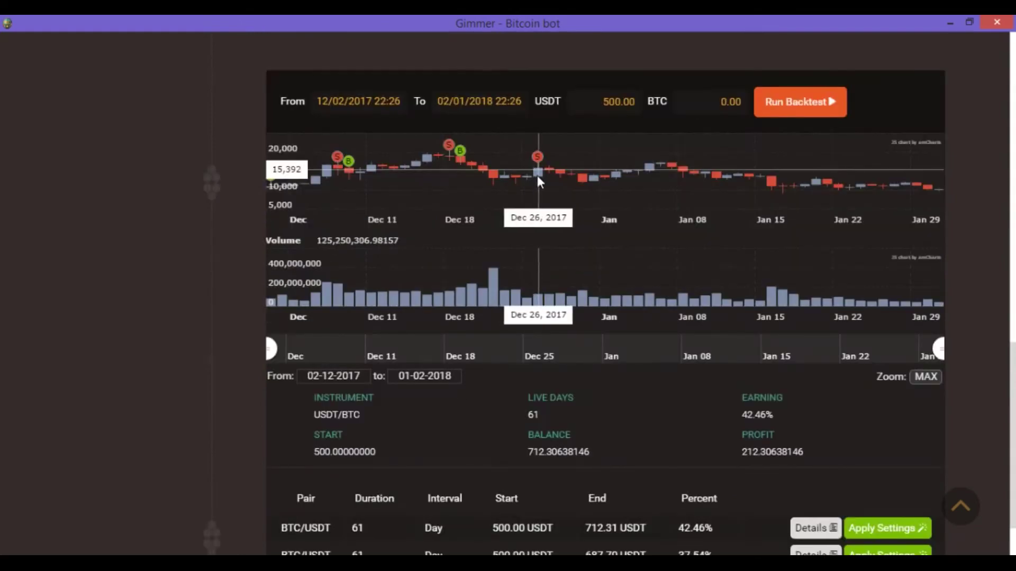
scroll(640, 317, "down", 2)
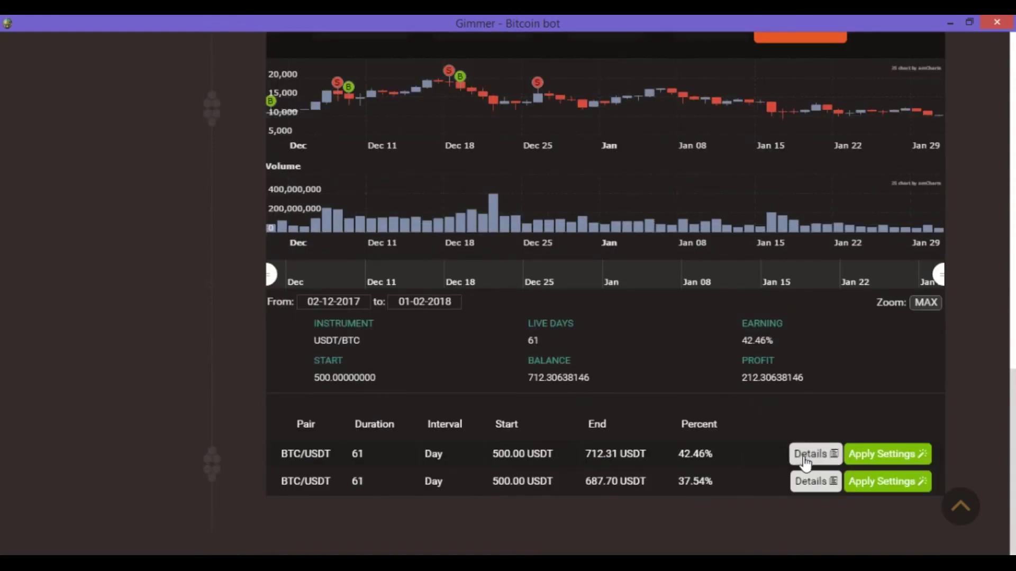
left_click(805, 454)
Use the 42.46% run's settings for the bot and confirm the Success message.
scroll(687, 370, "down", 3)
scroll(658, 336, "down", 3)
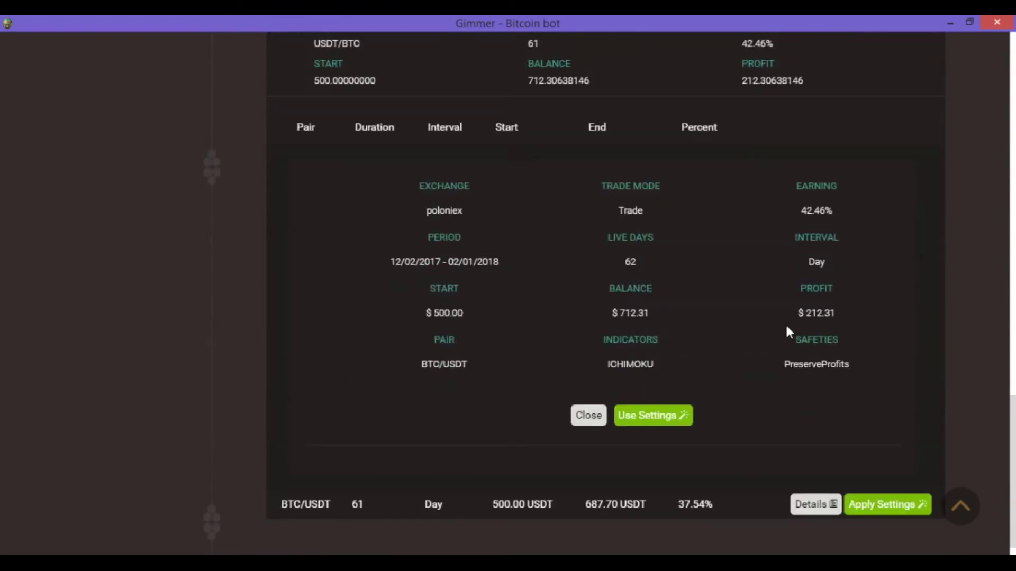
left_click(876, 507)
left_click(698, 246)
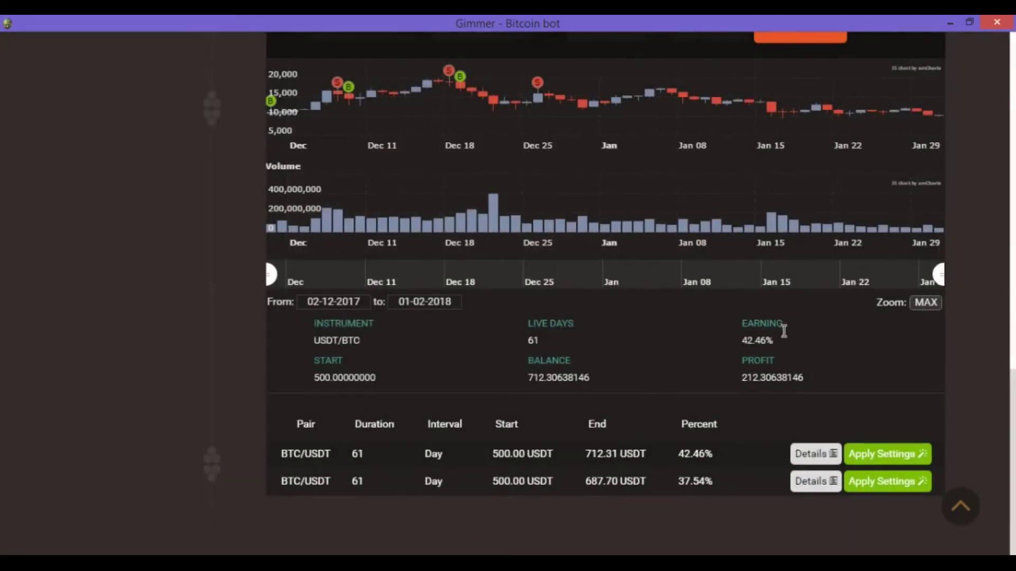
Scroll back to the top of the Primary Trading bot page with the scroll-to-top arrow.
left_click(962, 509)
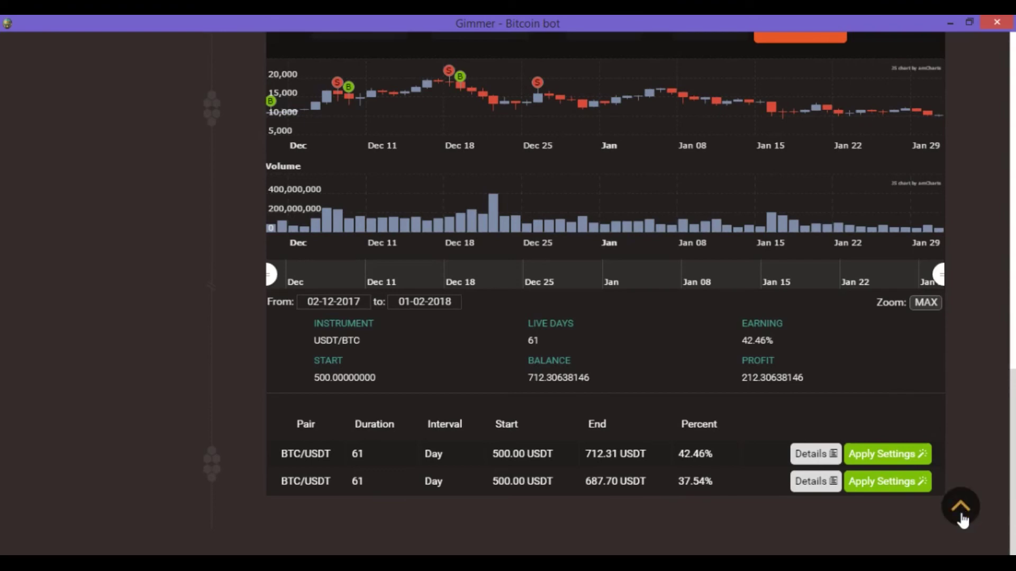